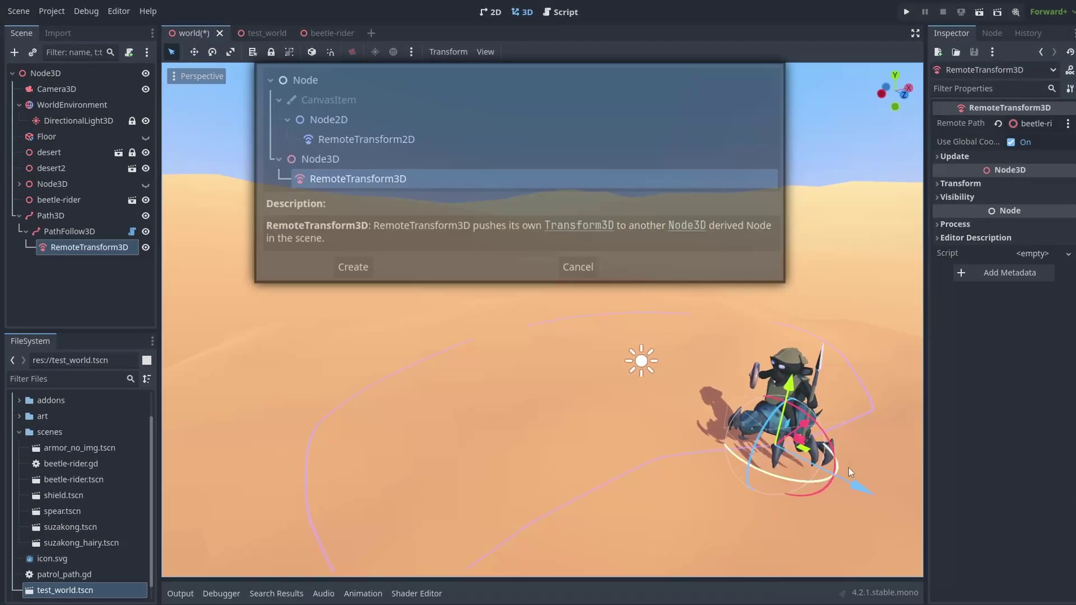
Open the test_world scene with beetle-rider under Path3D > PathFollow3D
click(960, 158)
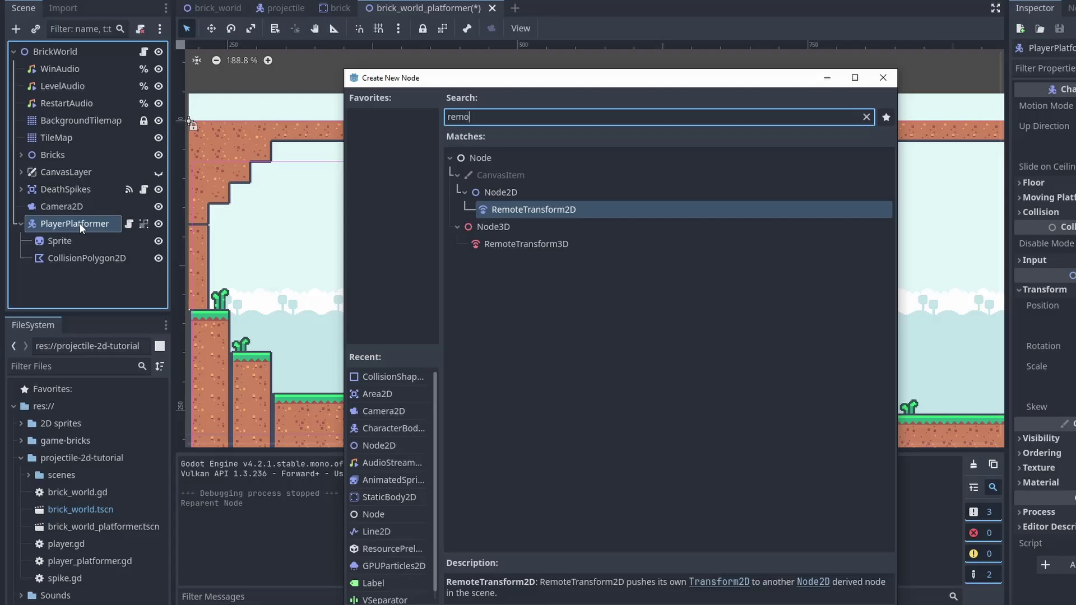
key(Return)
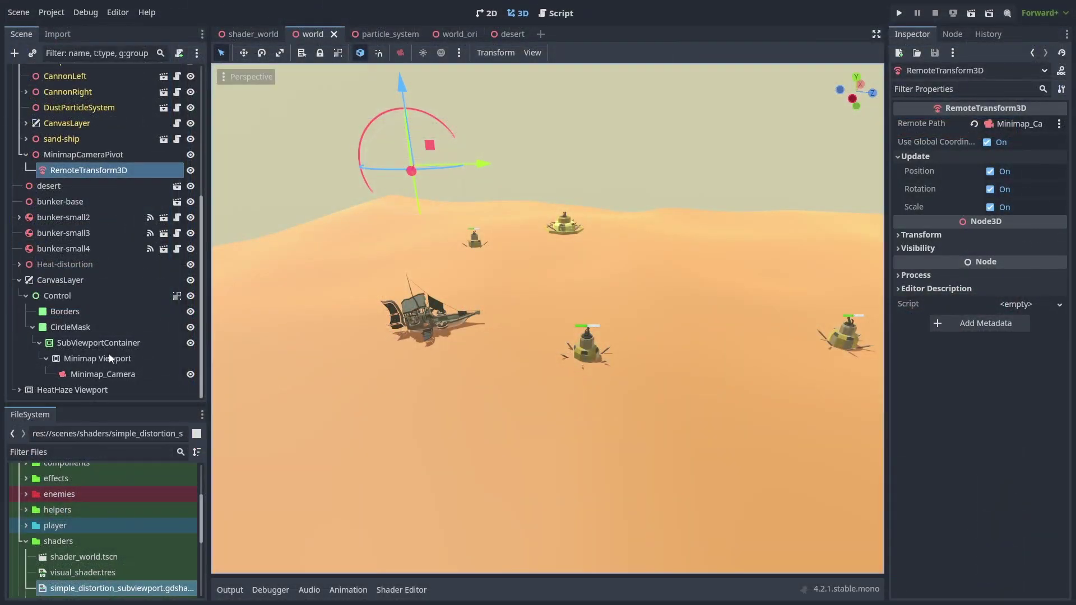
click(110, 354)
click(118, 341)
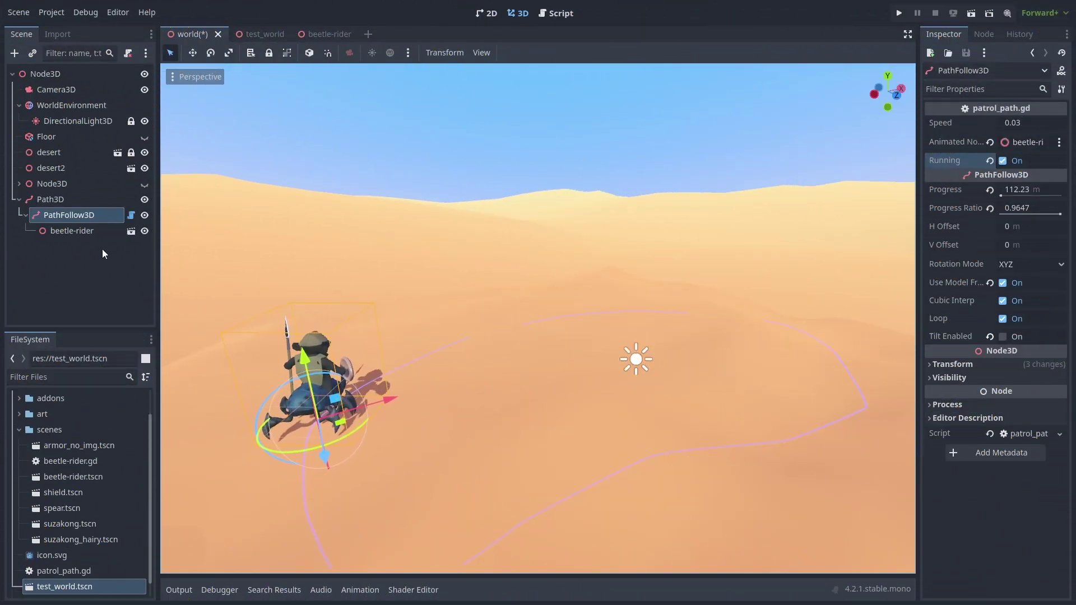
Drag beetle-rider from PathFollow3D onto the root Node3D, then select PathFollow3D
click(85, 234)
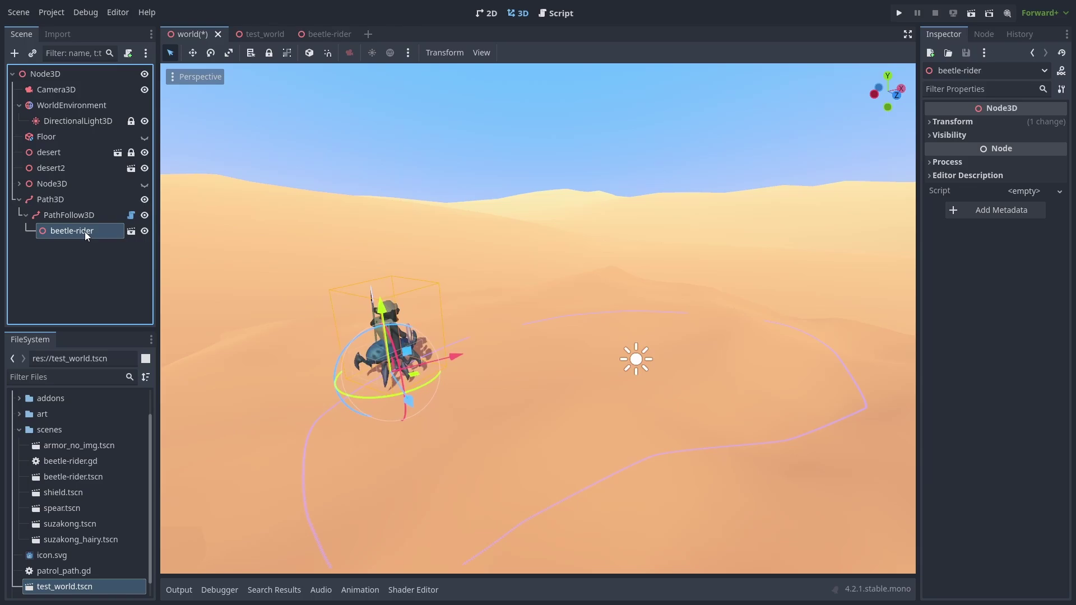
drag(85, 230, 74, 193)
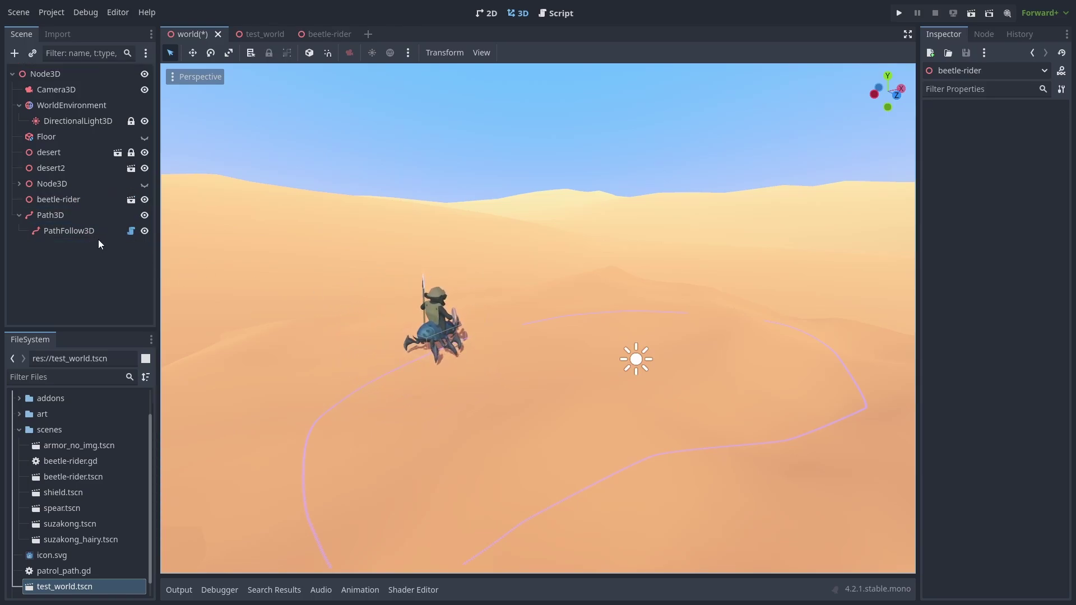
click(84, 231)
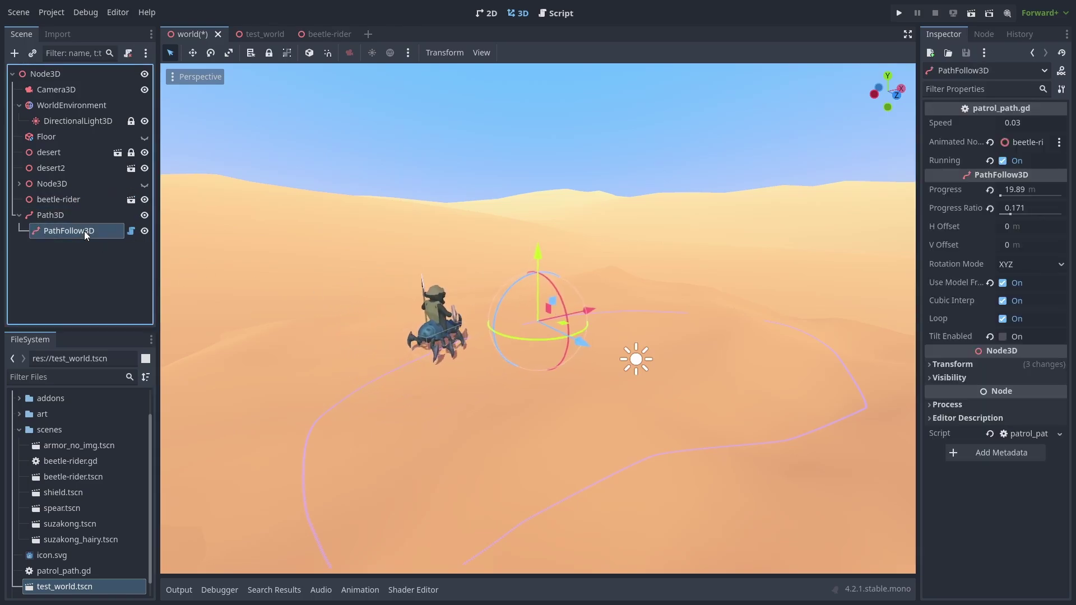
Add a RemoteTransform3D under PathFollow3D with its Remote Path set to beetle-rider
click(15, 54)
text(remo)
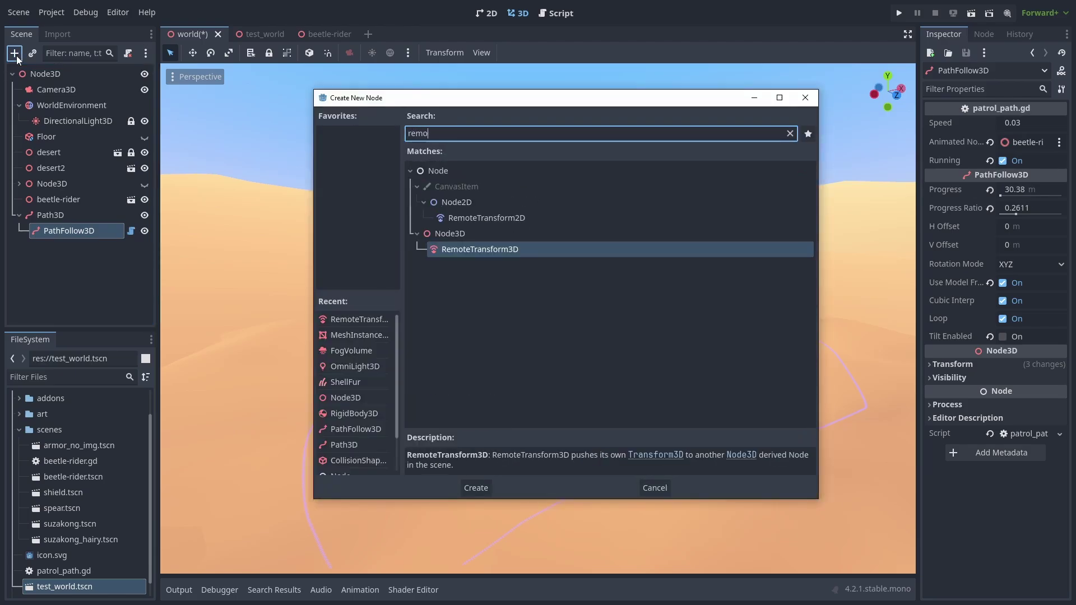
key(Return)
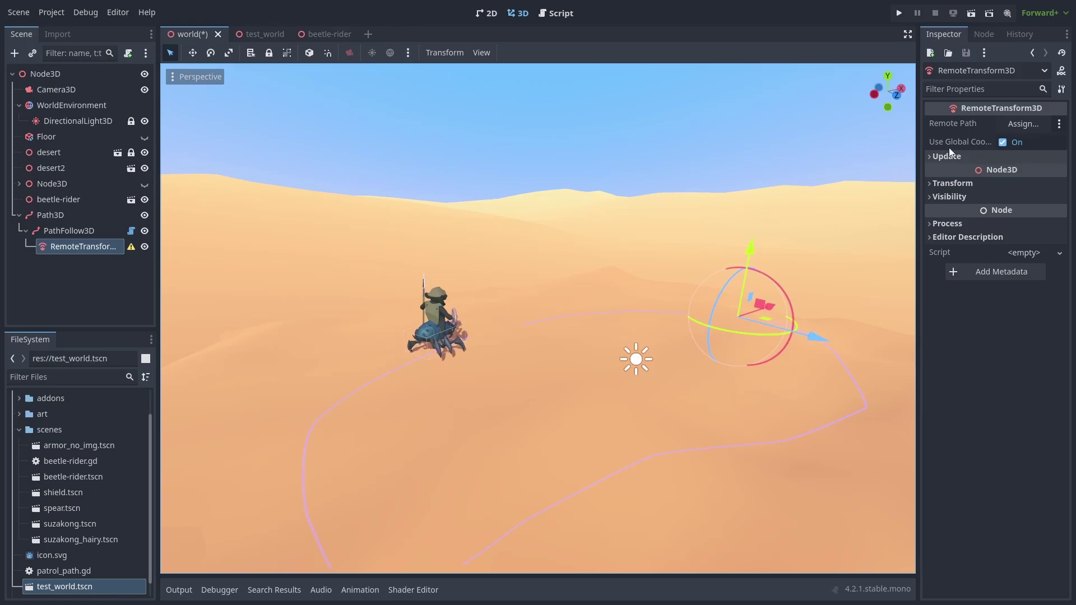
click(1020, 125)
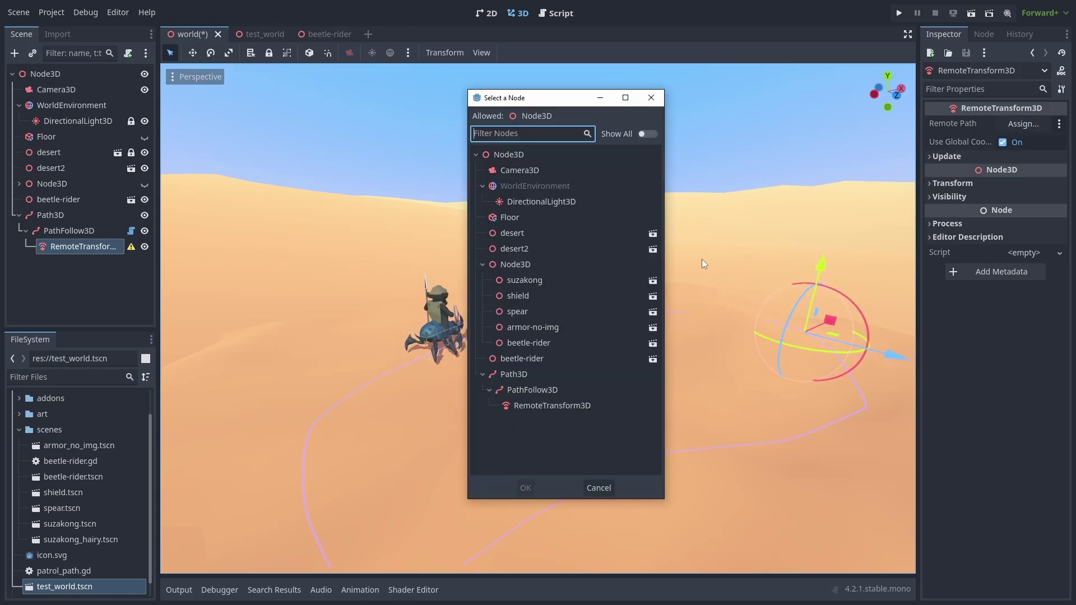
click(532, 358)
click(526, 488)
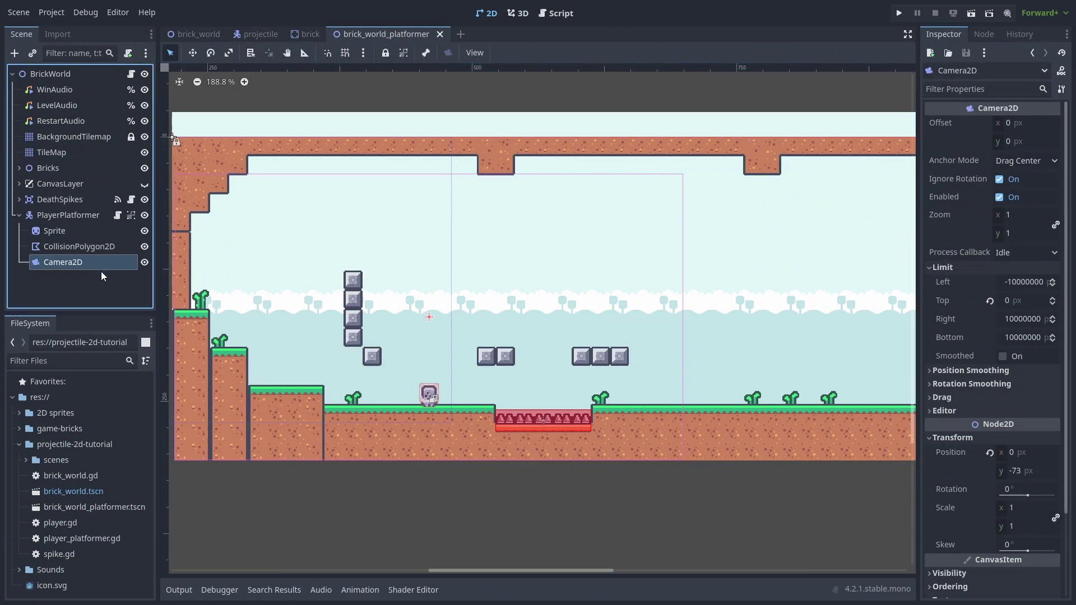
Test-run the platformer, stop it, and drag Camera2D directly under BrickWorld
key(F6)
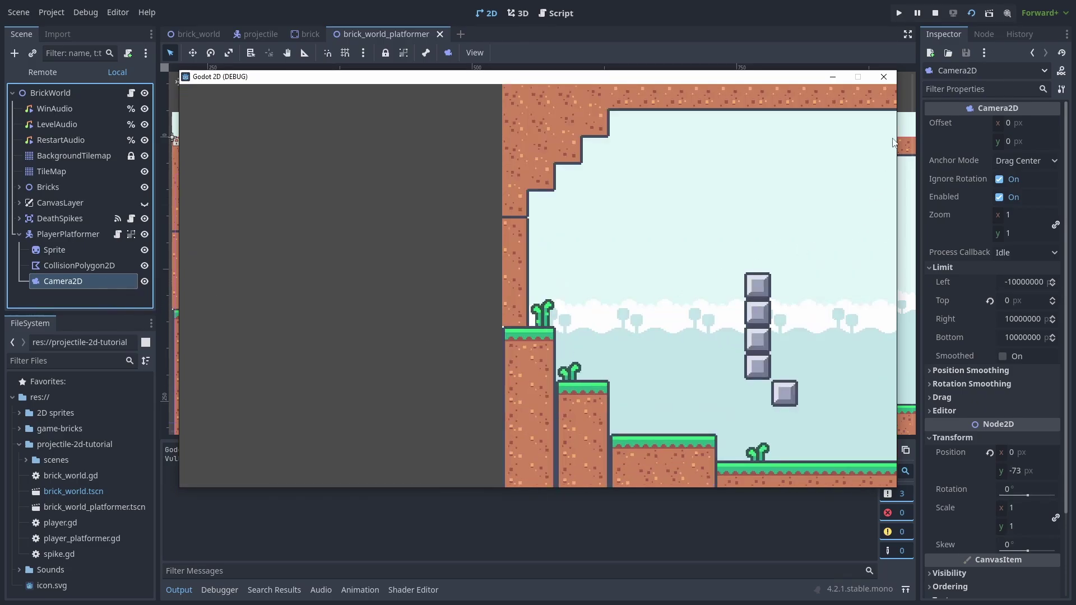
click(884, 77)
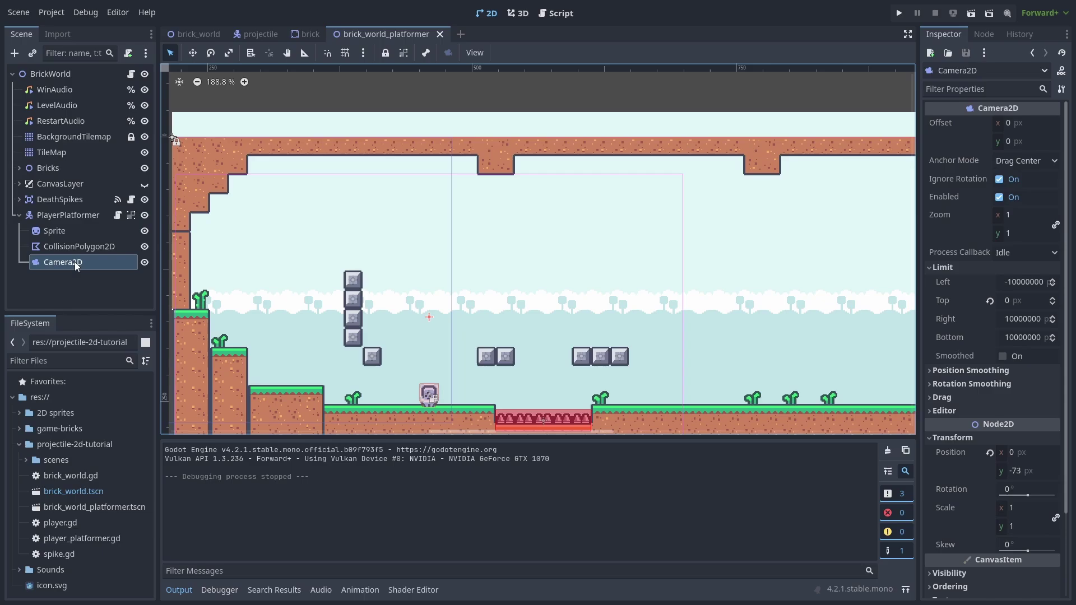
drag(71, 263, 70, 207)
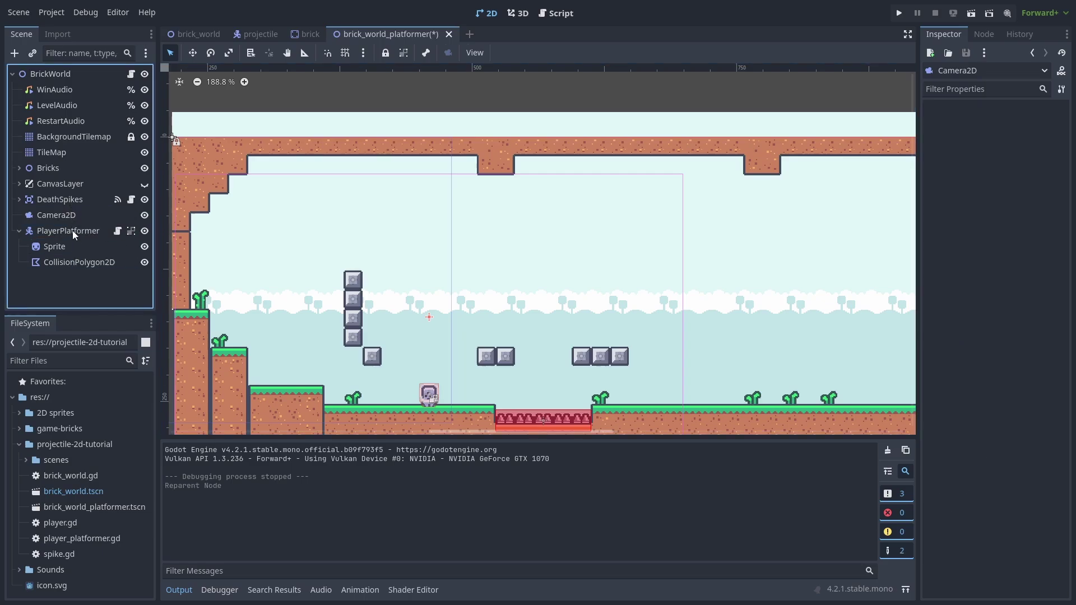
Add a RemoteTransform2D under PlayerPlatformer targeting Camera2D, then run the game moving right
click(73, 230)
key(ctrl+a)
text(remo)
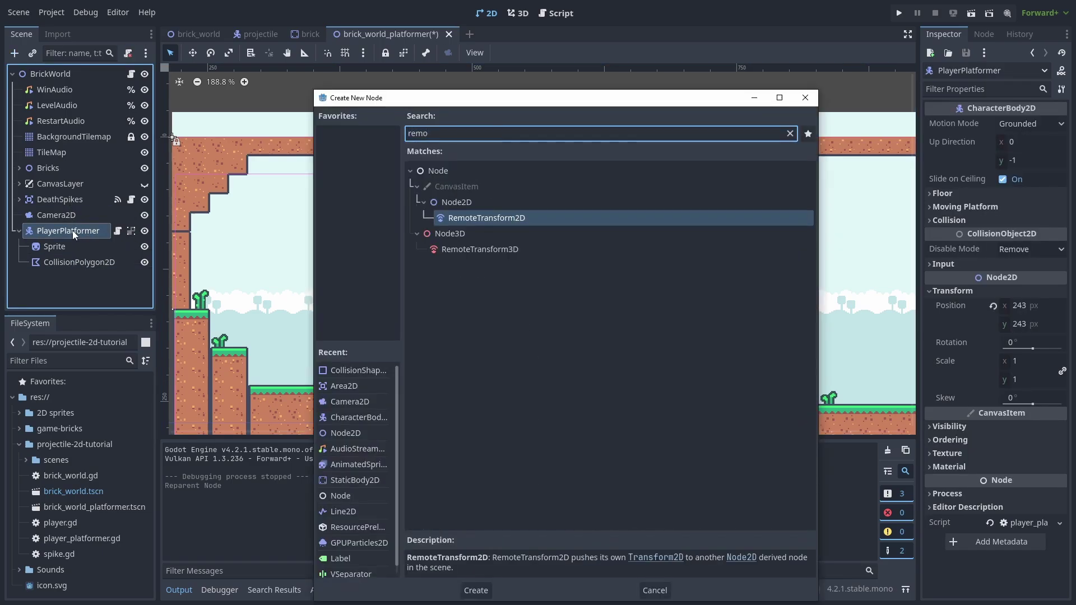
key(Return)
click(67, 217)
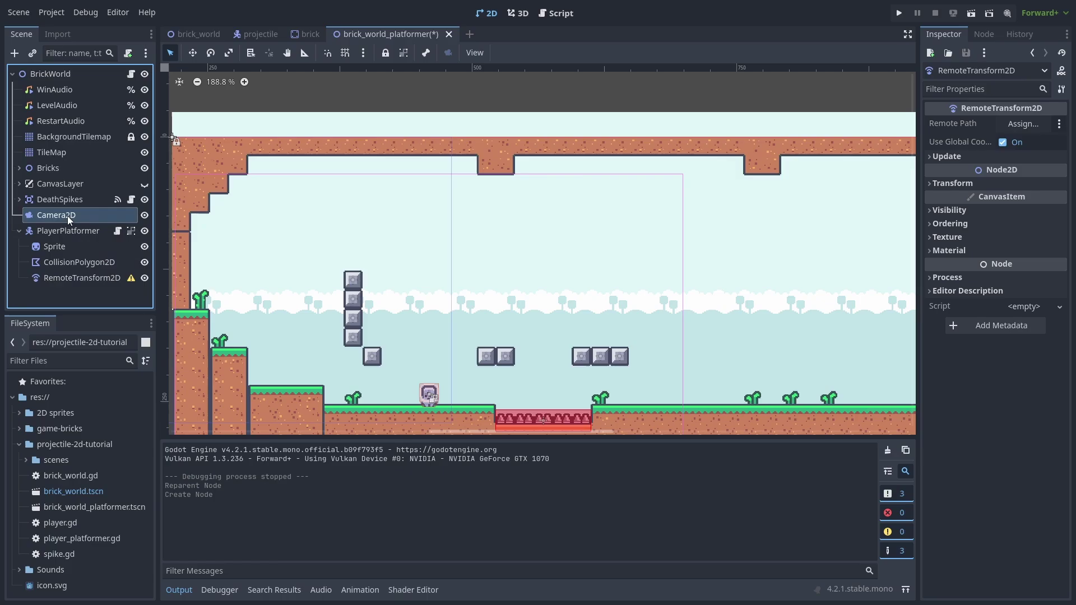
drag(68, 217, 1024, 123)
key(F5)
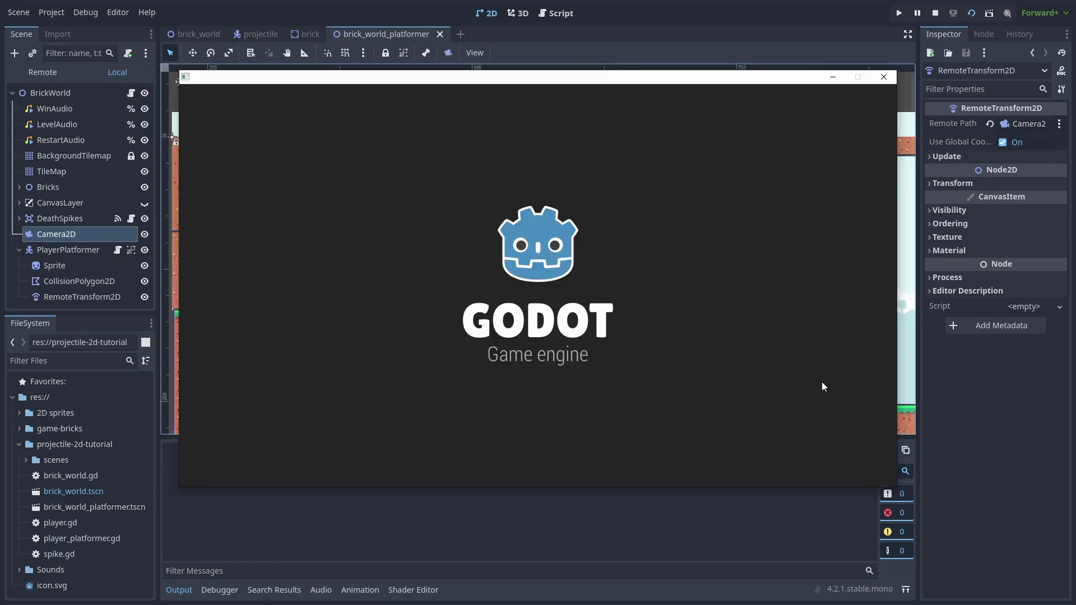
key(Right)
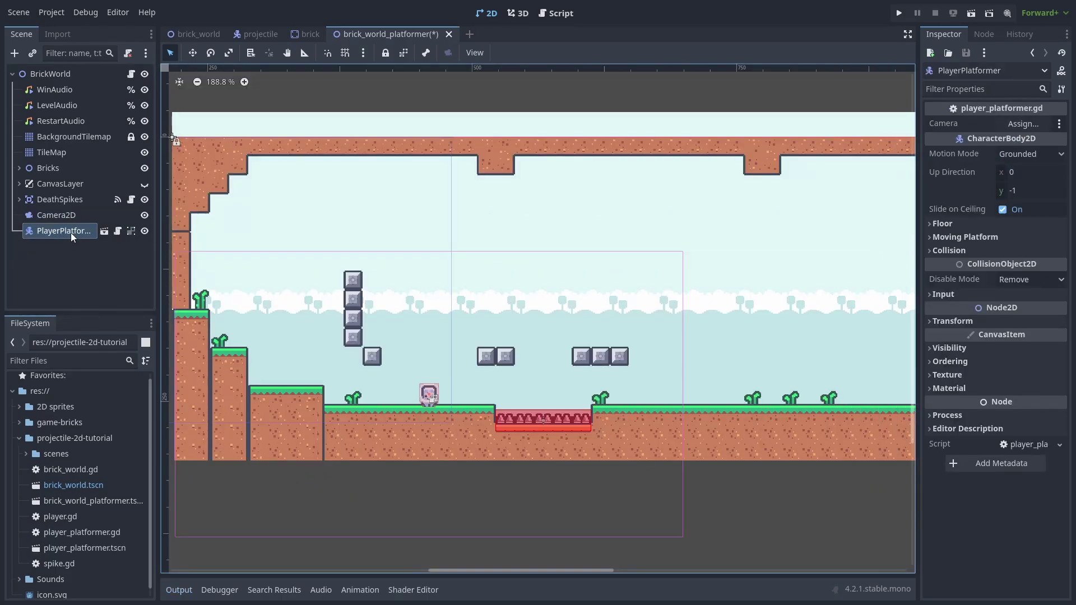
Save PlayerPlatformer as a branch scene and turn off its Editable Children
right_click(71, 233)
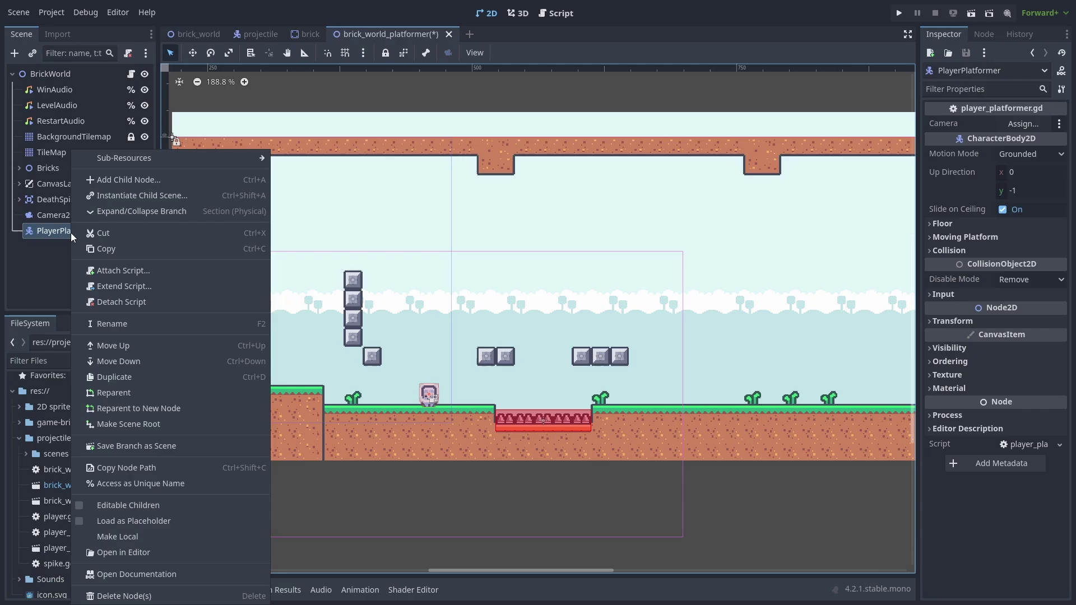
click(153, 503)
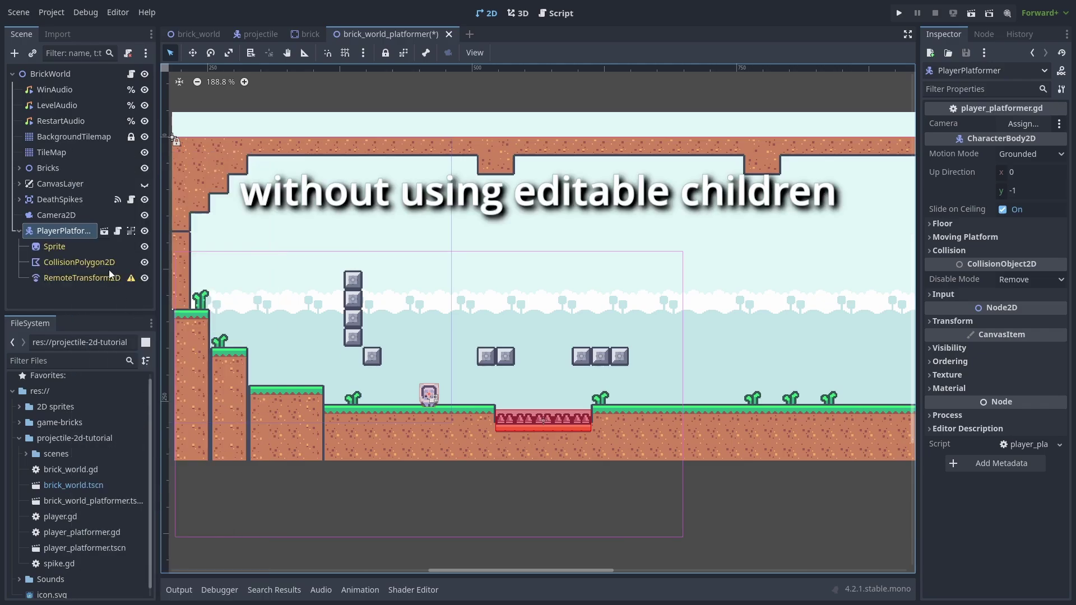
right_click(82, 233)
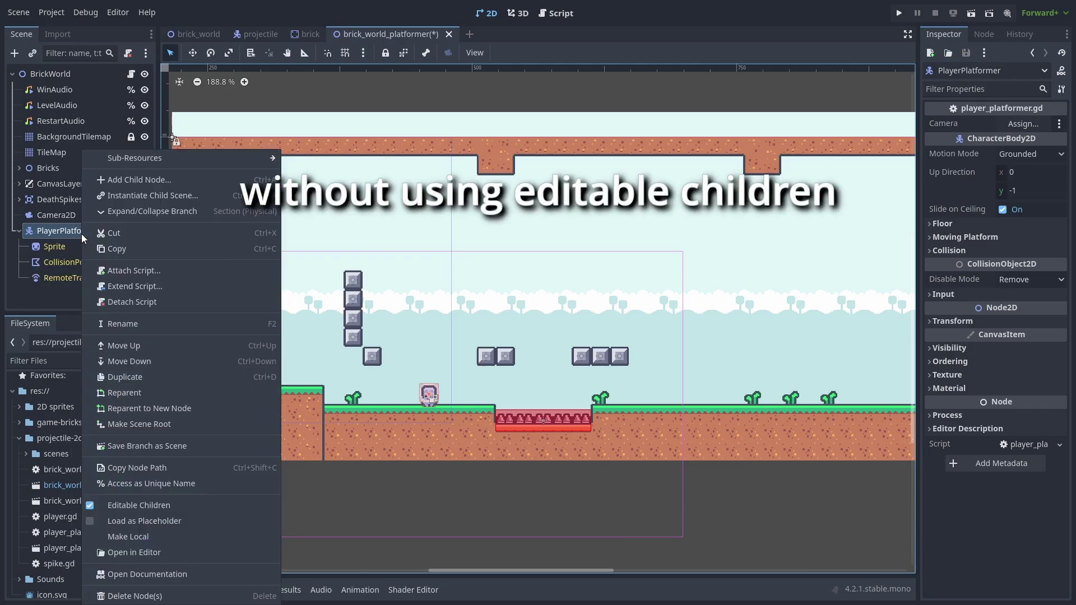
click(152, 504)
click(497, 320)
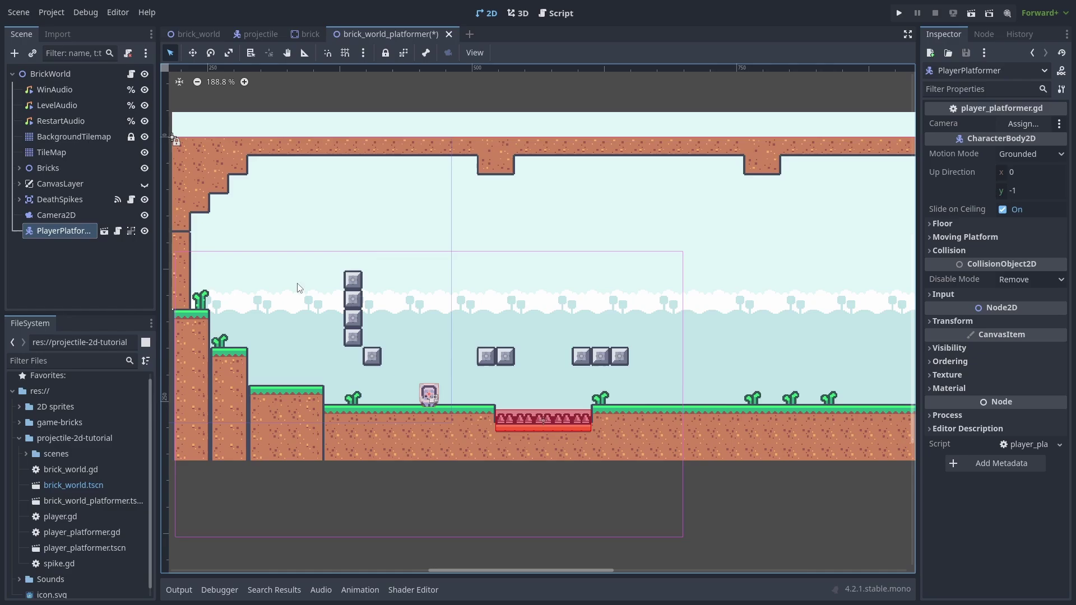
In player_platformer.gd, export a Camera2D var and set remote_path to camera.get_path() in _ready; save
click(105, 231)
click(118, 74)
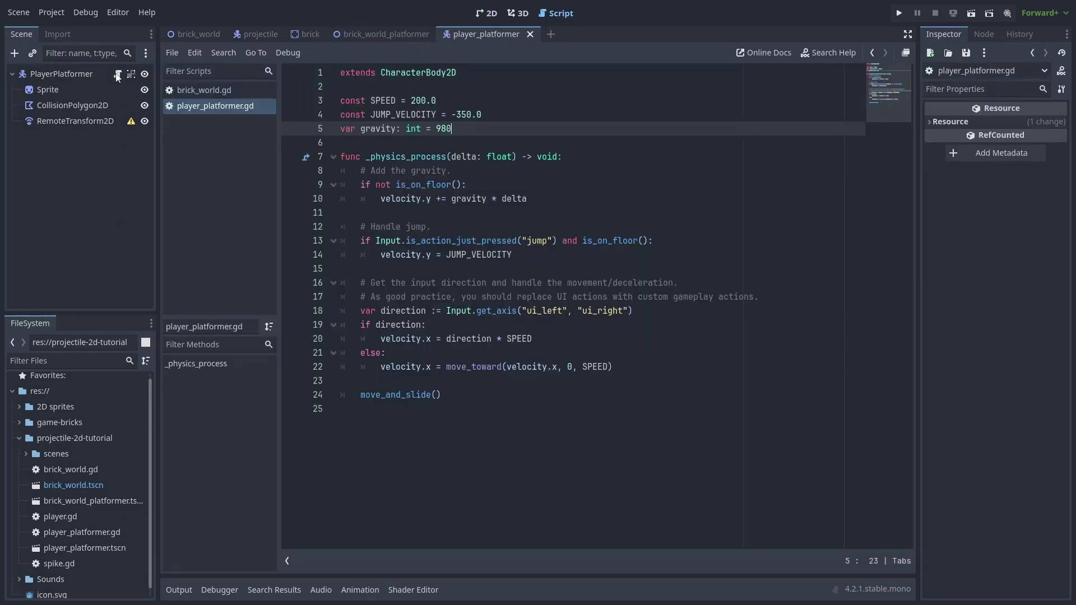
text(@export var ca)
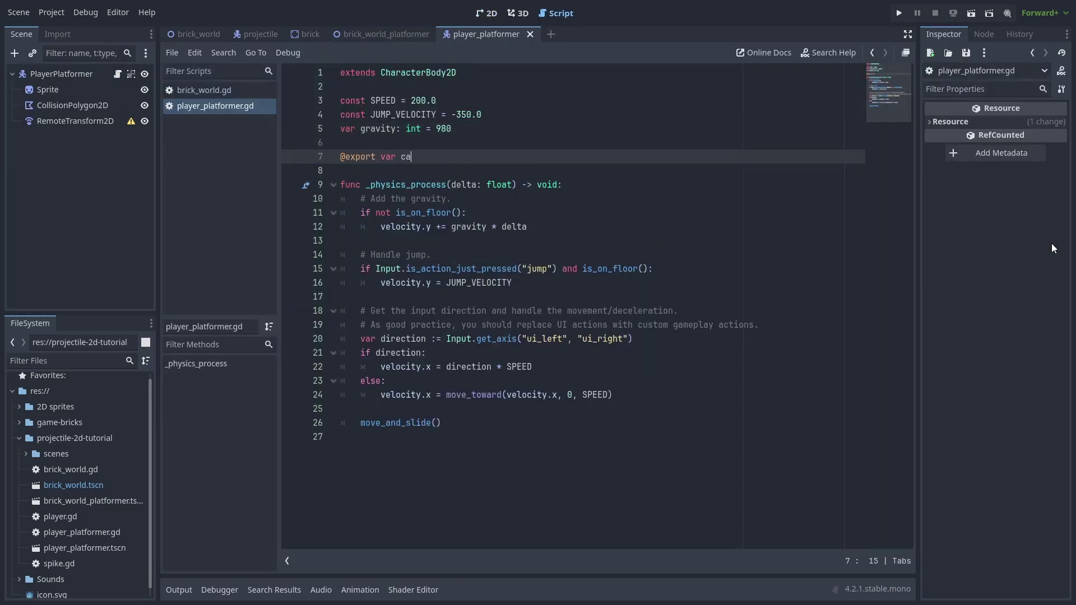
text(mera : Cha)
key(Return)
key(Return)
key(Return)
text(func _ready() -> void:)
key(Return)
text($)
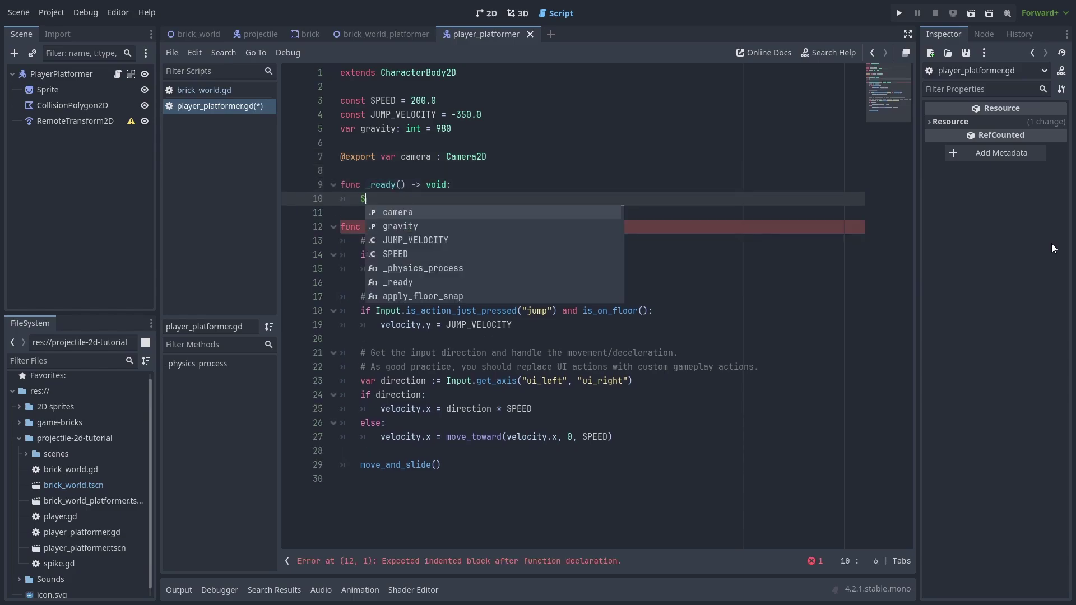
text(RemoteTransform2D.remote_path = ca)
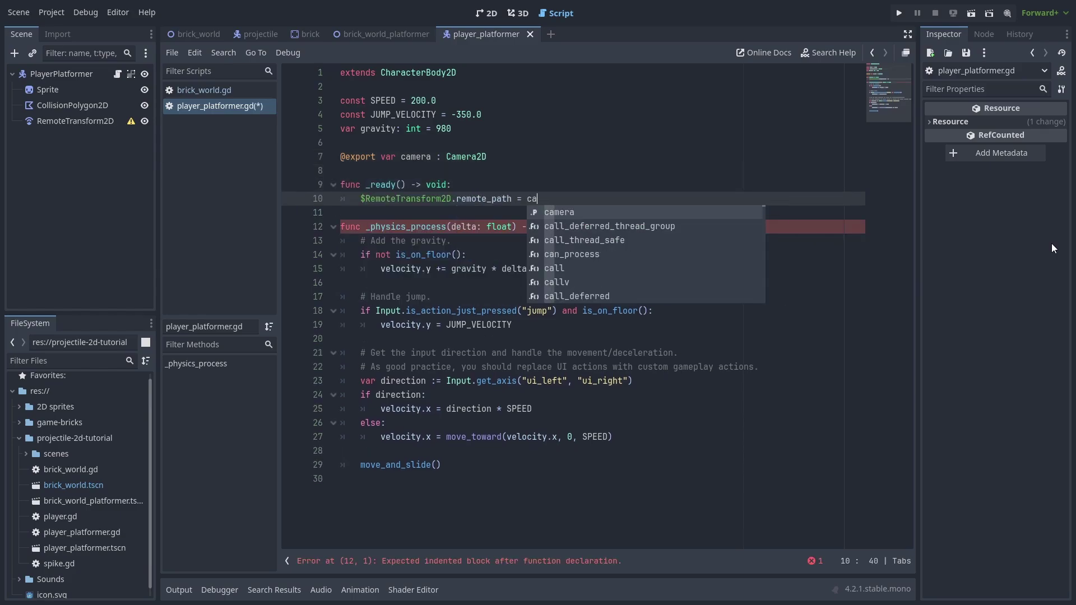
text(mera.get_path())
key(ctrl+s)
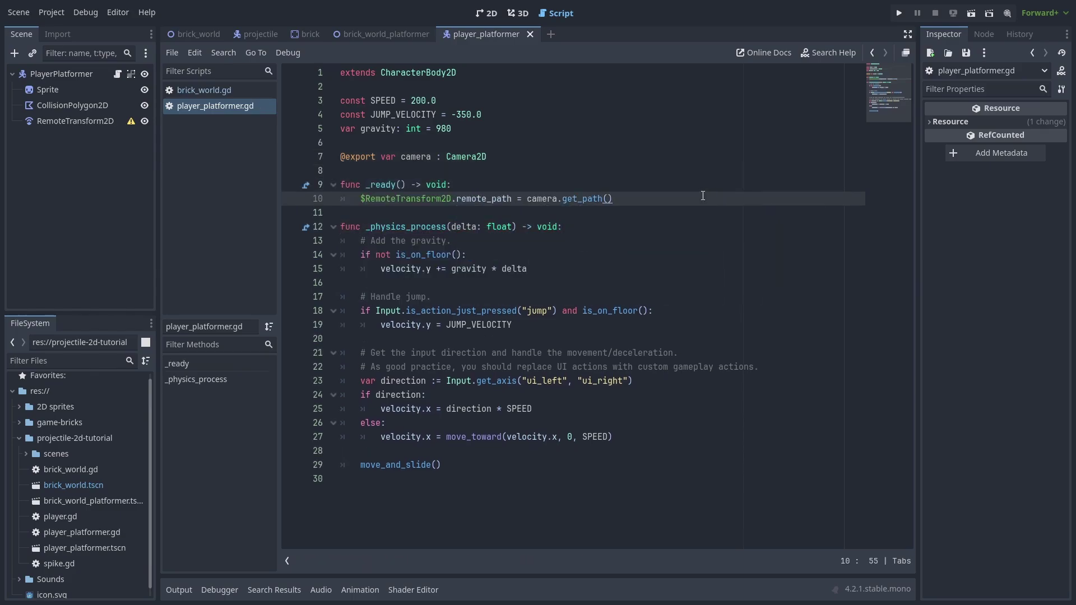
In brick_world_platformer, assign Camera2D to PlayerPlatformer's Camera property and run the level moving right
click(402, 35)
click(491, 14)
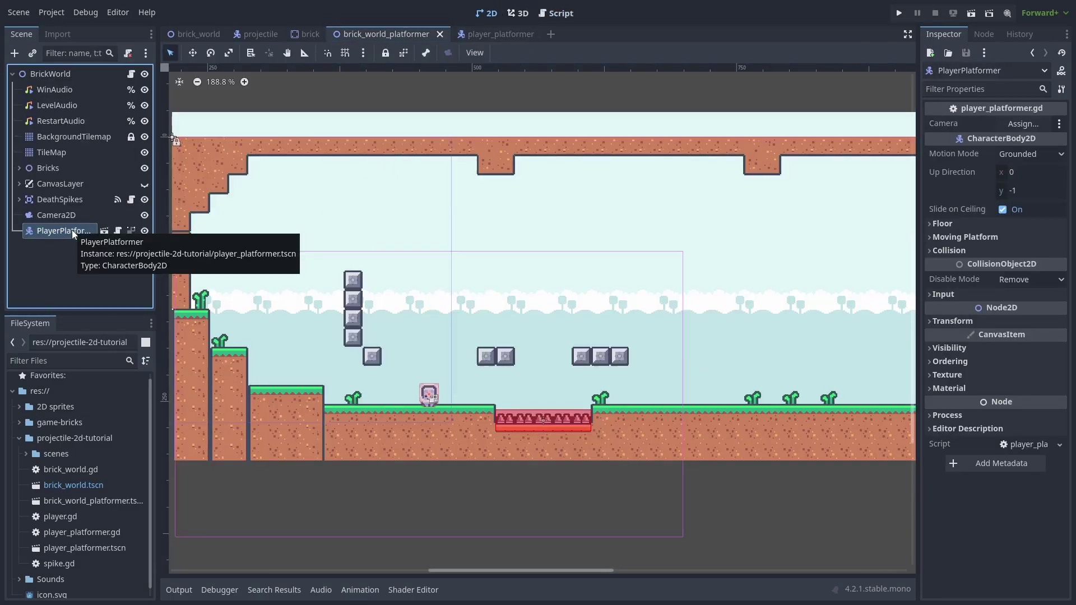
drag(70, 216, 1023, 124)
key(F6)
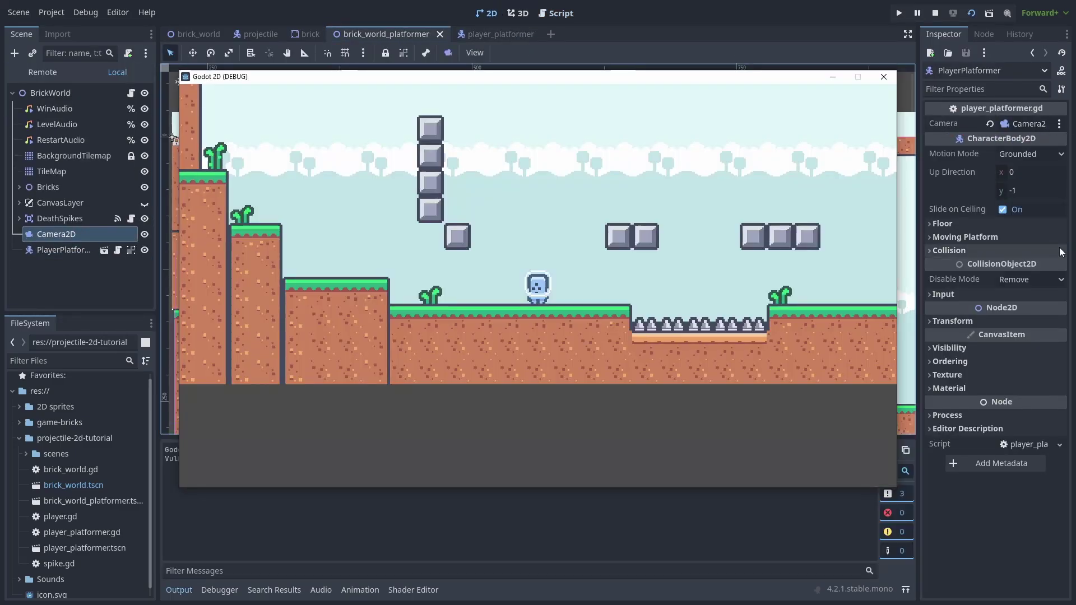
key(Right)
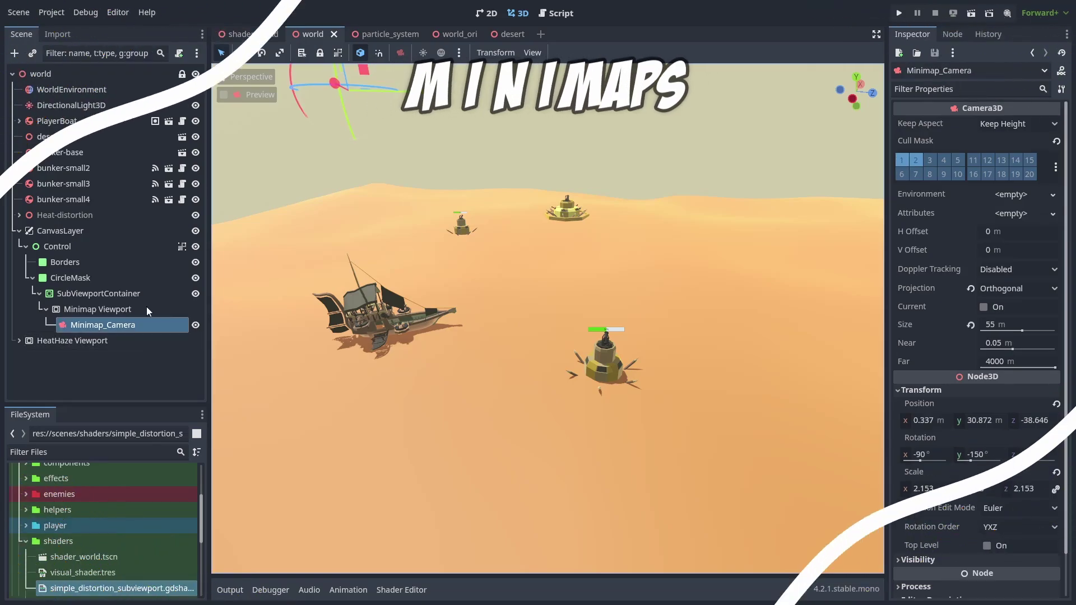
Select the Minimap Viewport in the world scene to inspect its 276 × 276 SubViewport
click(130, 311)
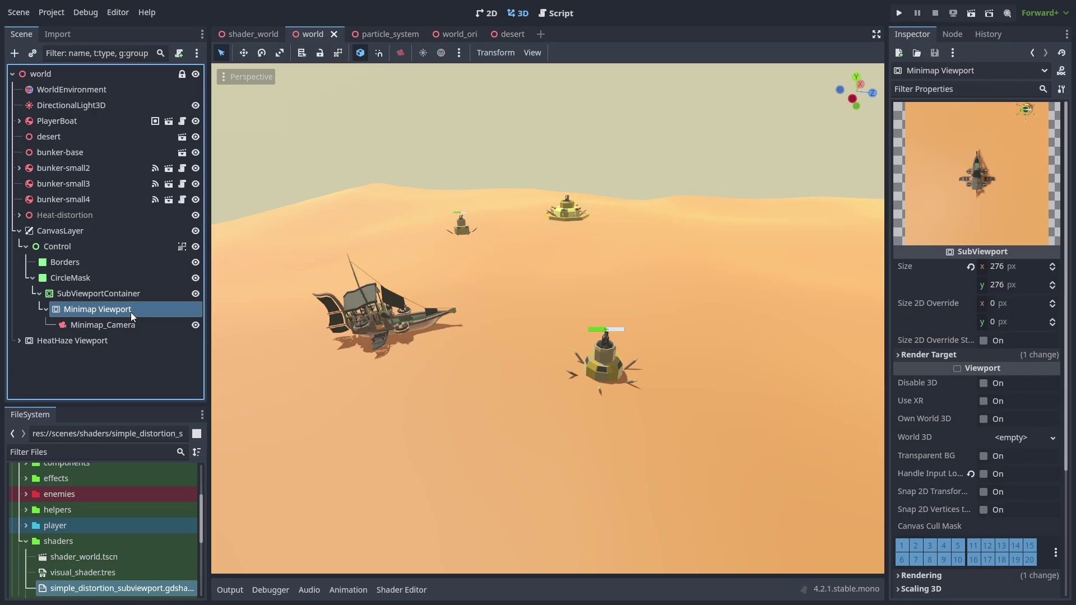
Expand PlayerBoat and MinimapCameraPivot, and select its RemoteTransform3D to check the Remote Path
click(19, 122)
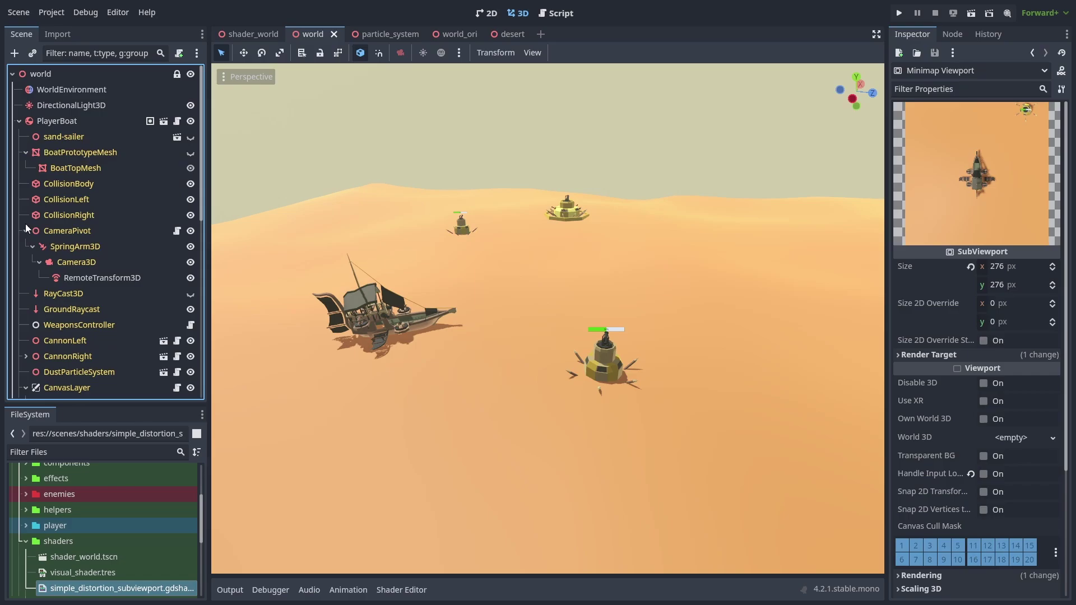
click(26, 340)
scroll(26, 292, down, 2)
click(26, 299)
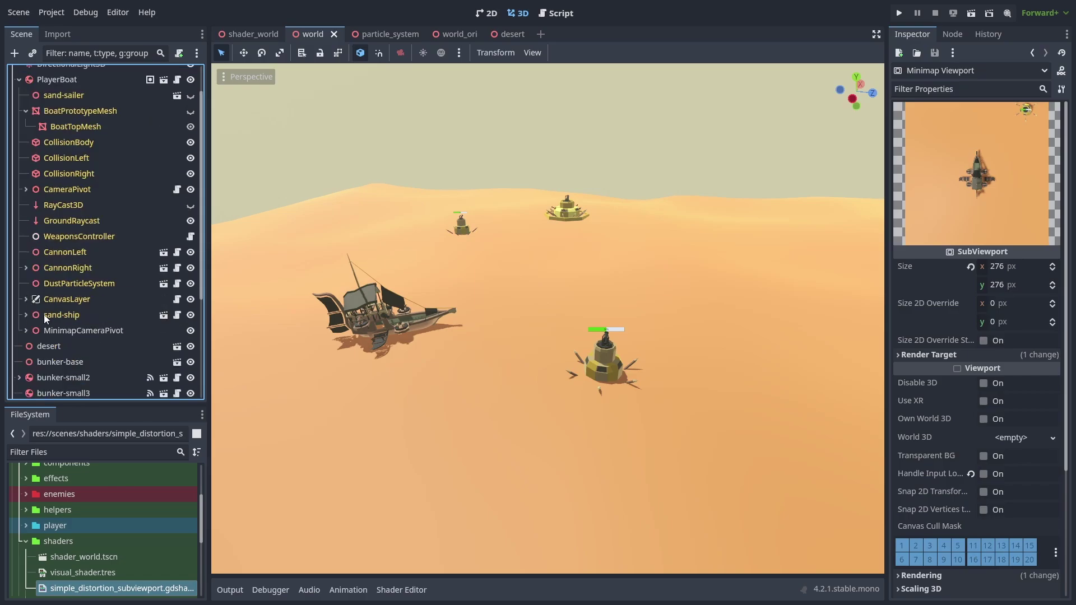
click(66, 331)
click(26, 330)
scroll(369, 209, down, 2)
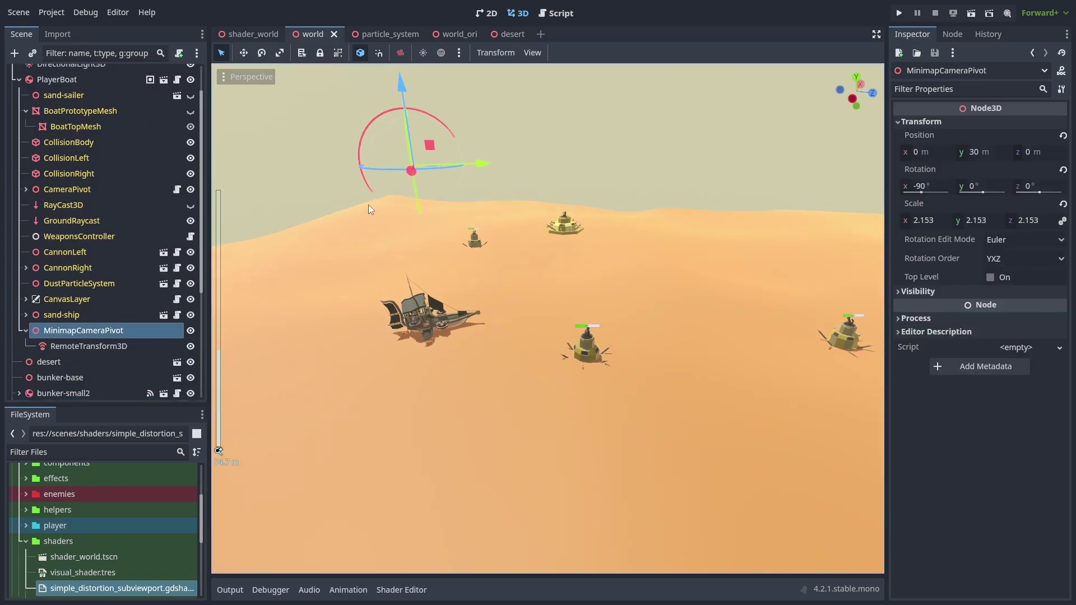
click(116, 347)
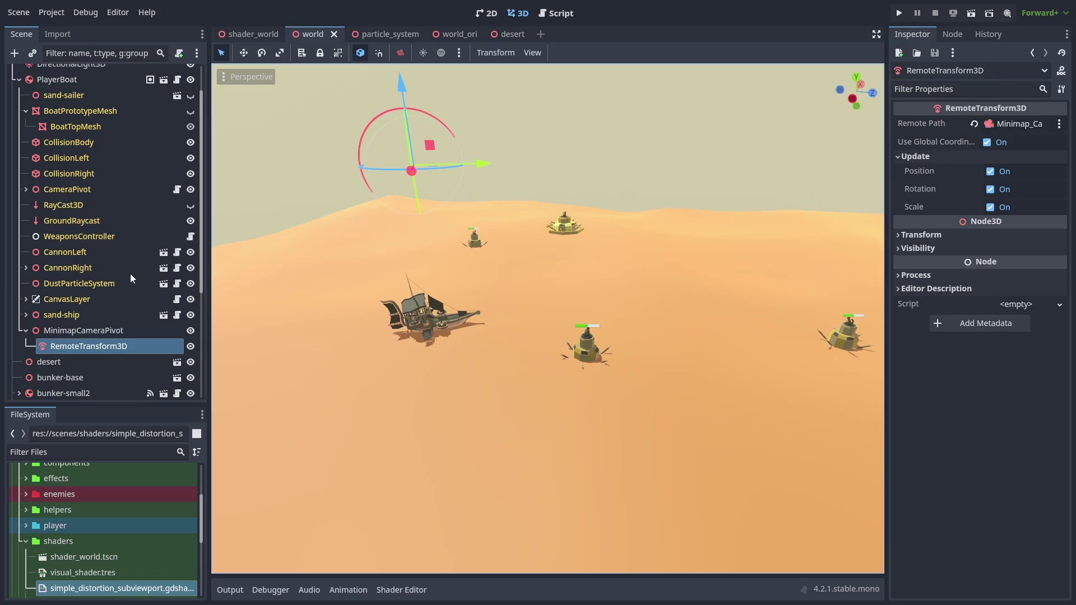
Select the Minimap Viewport and its SubViewportContainer
scroll(130, 277, down, 5)
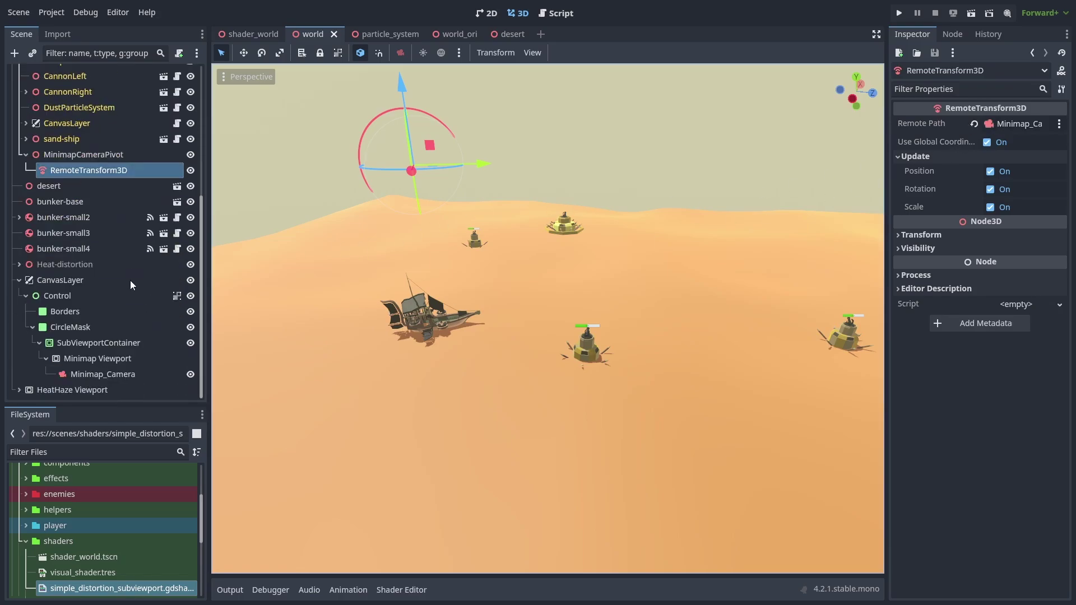
click(109, 355)
click(118, 342)
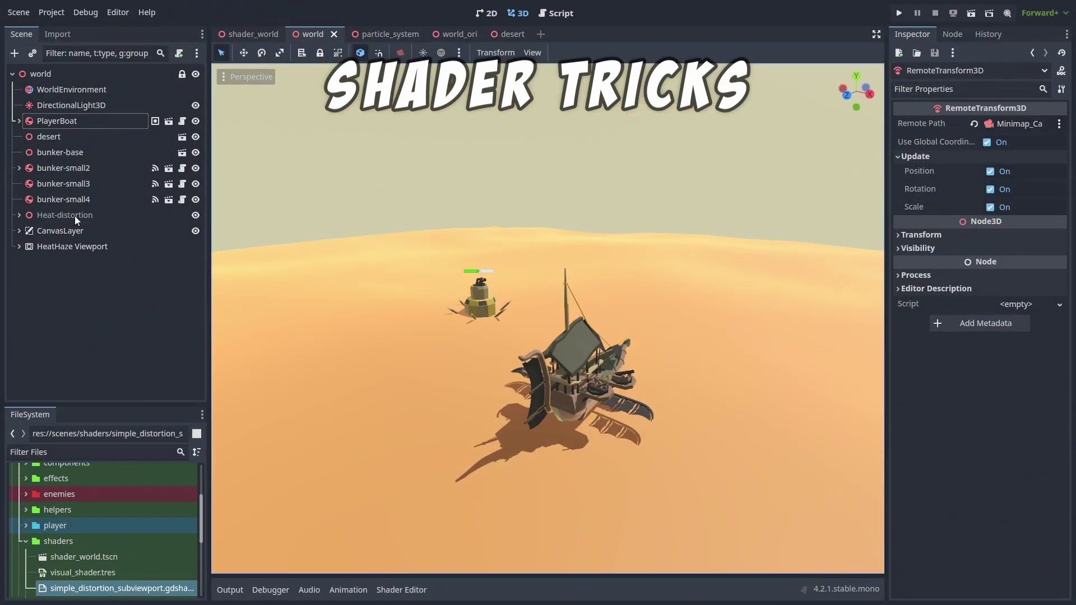
Expand Heat-distortion and make Simple-distortion (basic noise tex) and VISUAL_DEBUG visible
click(19, 215)
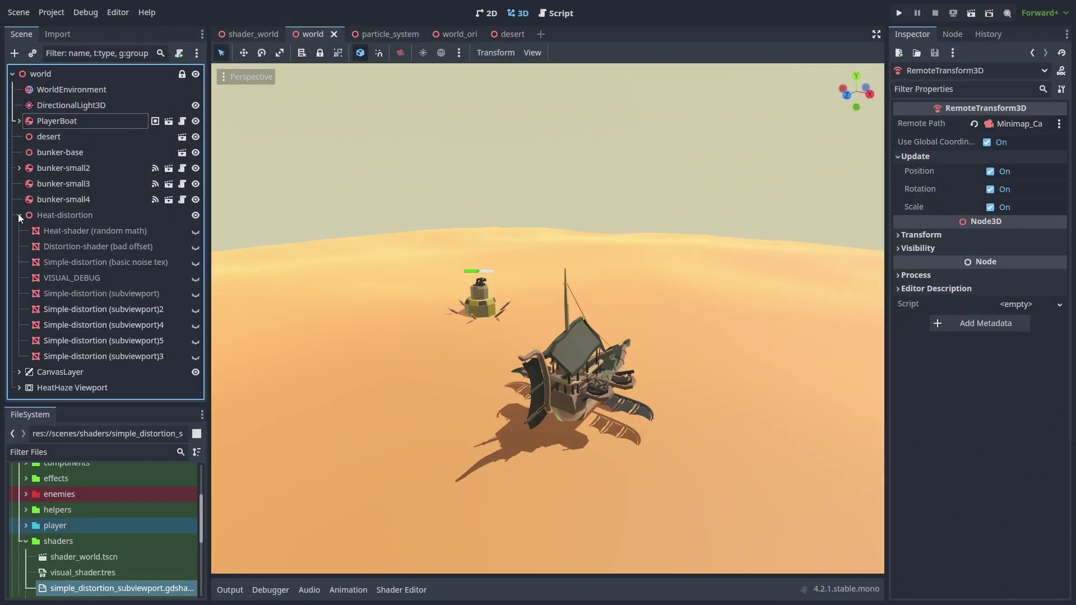
click(196, 262)
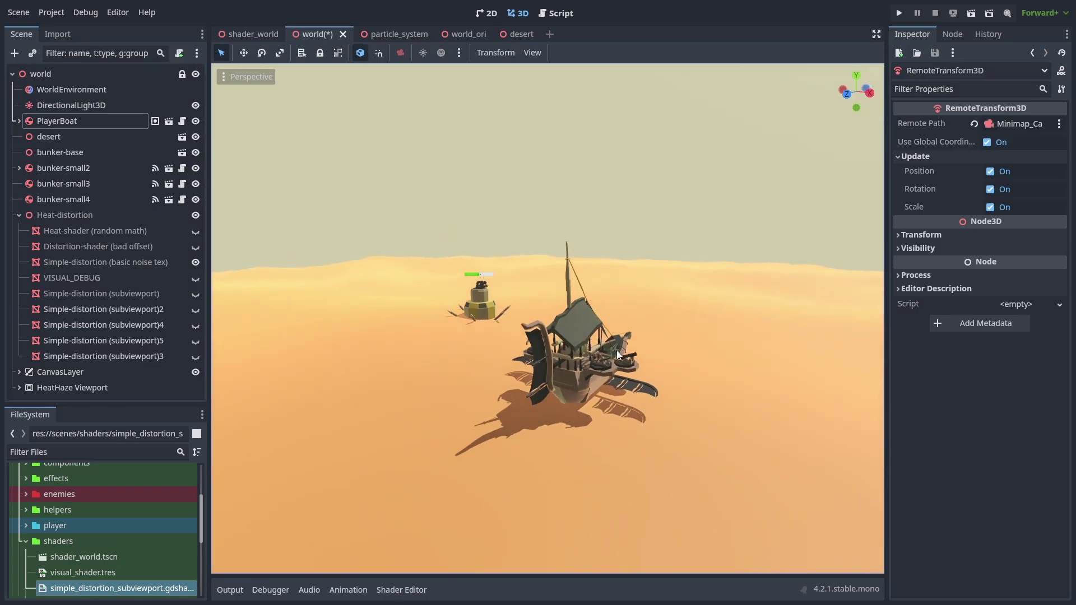
click(195, 278)
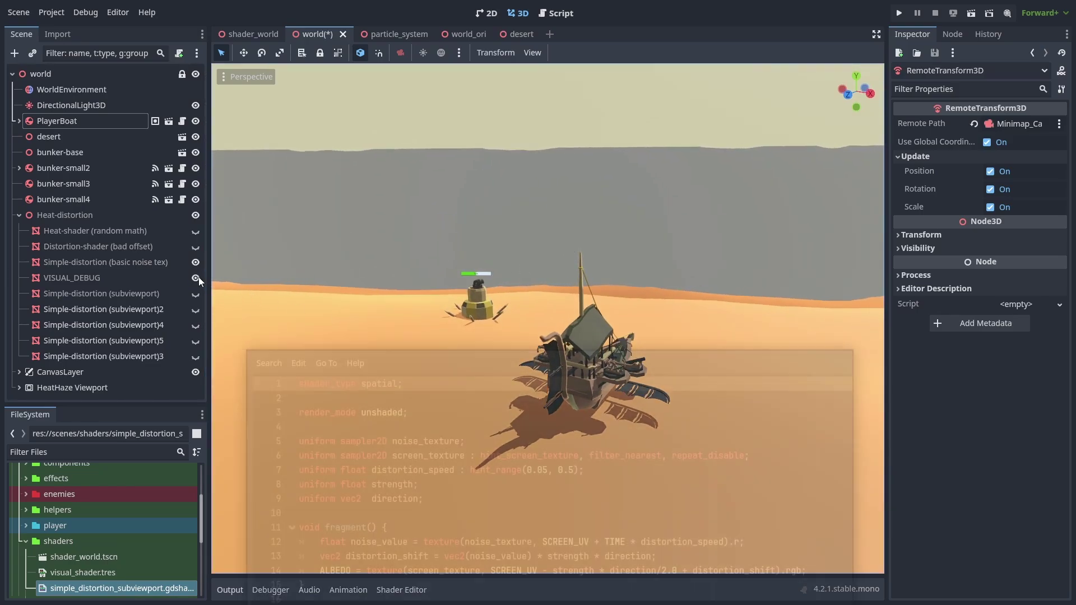
Hide VISUAL_DEBUG and the basic-noise distortion again, and expand HeatHaze Viewport
click(195, 278)
scroll(361, 323, up, 5)
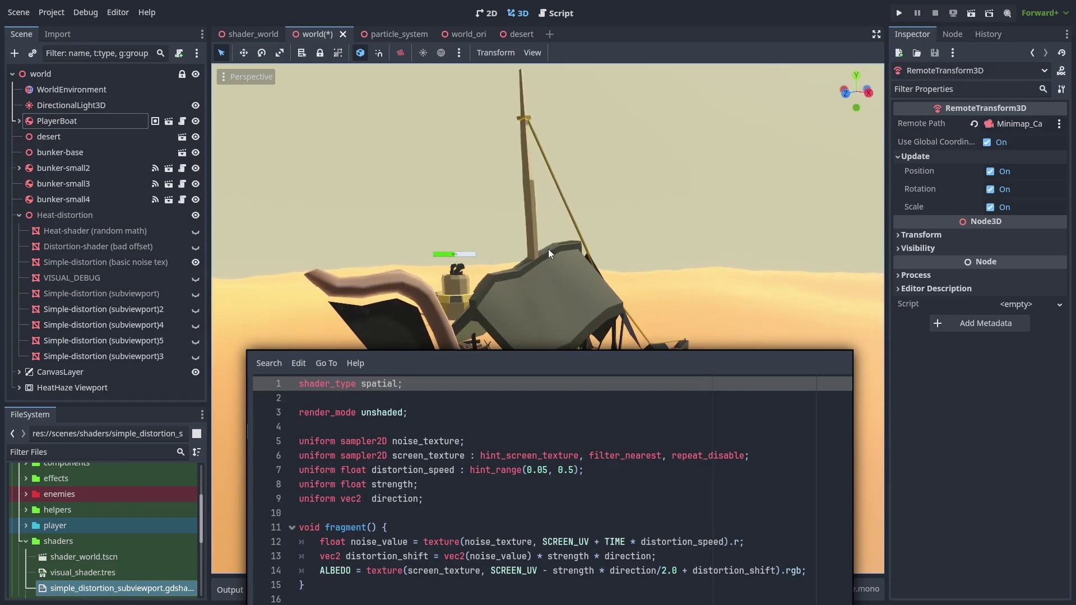
click(195, 262)
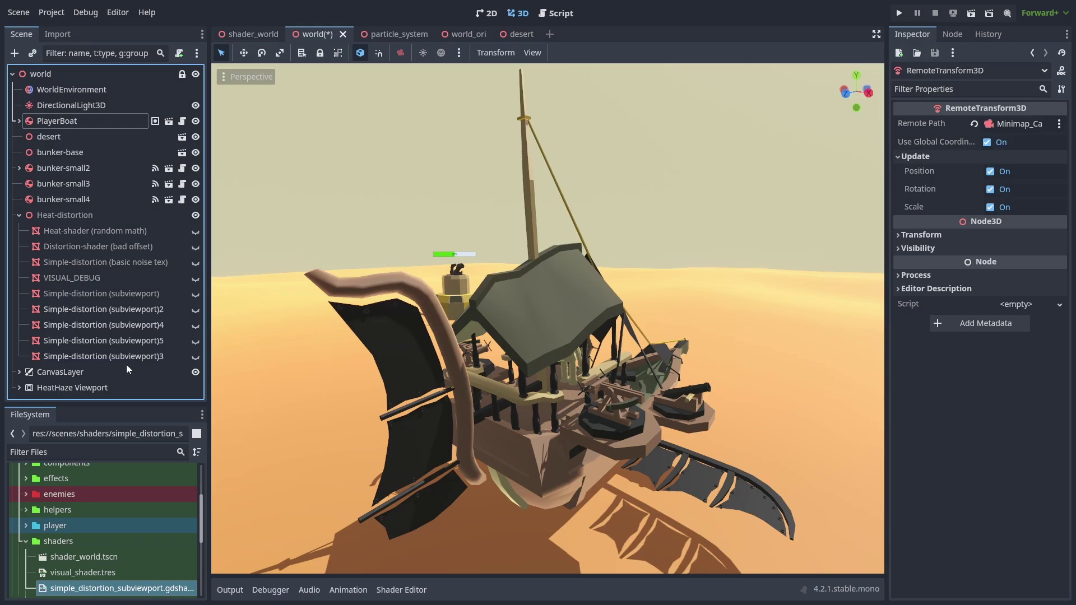
click(19, 388)
Inspect the HeatHaze Viewport's Camera3D, then turn on Simple-distortion (subviewport) in the world scene
scroll(103, 332, down, 1)
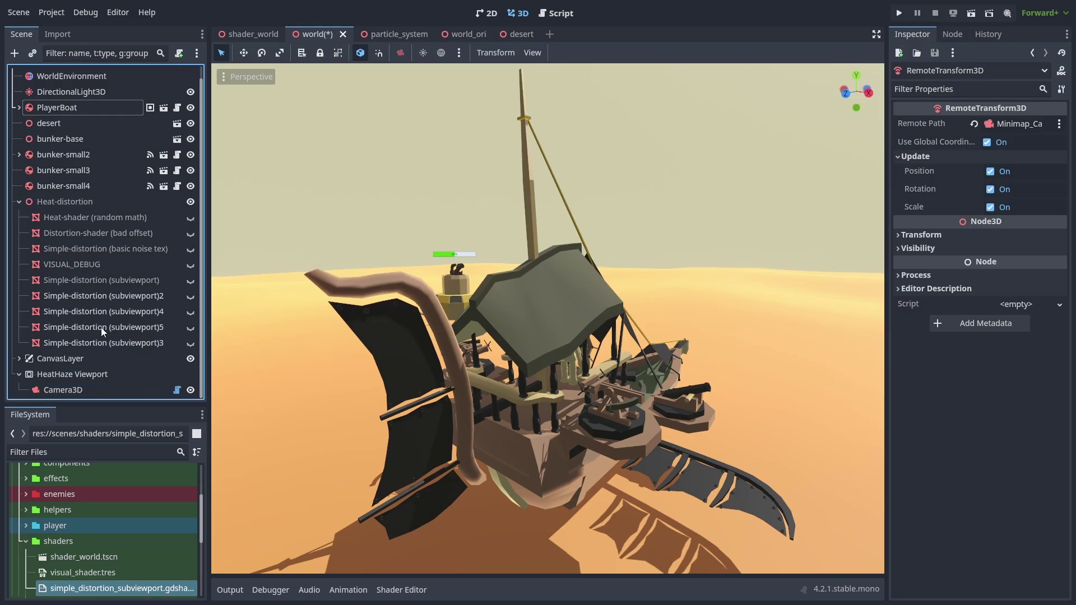
click(106, 375)
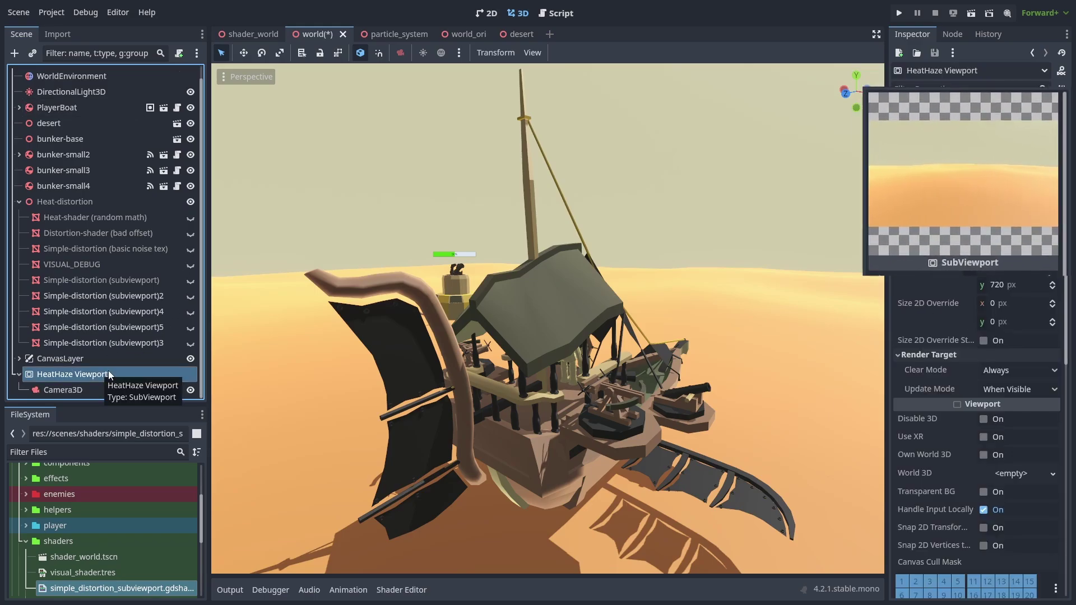
click(62, 390)
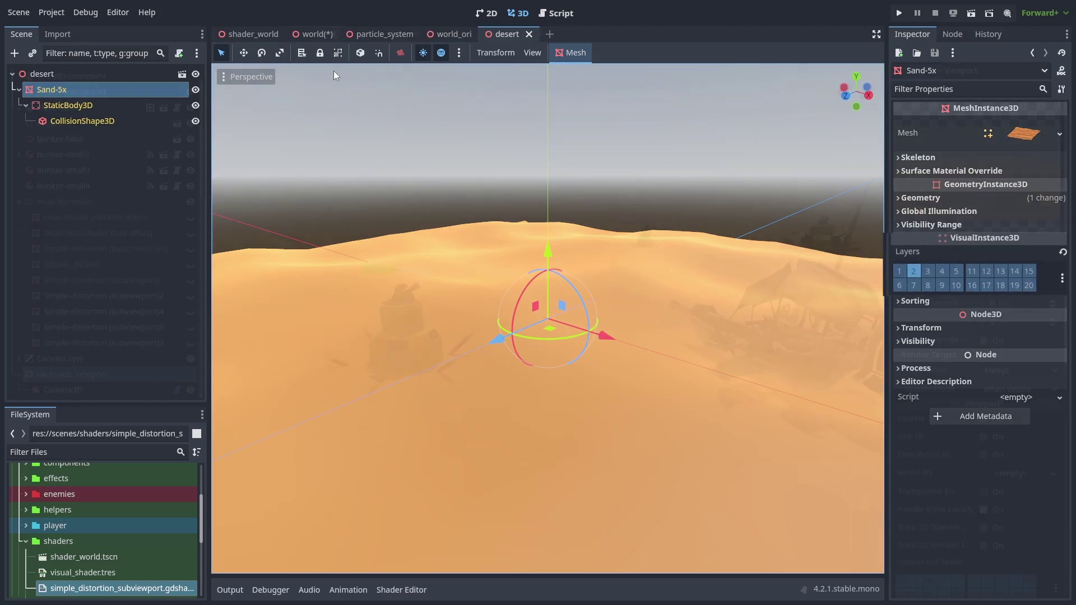
click(323, 37)
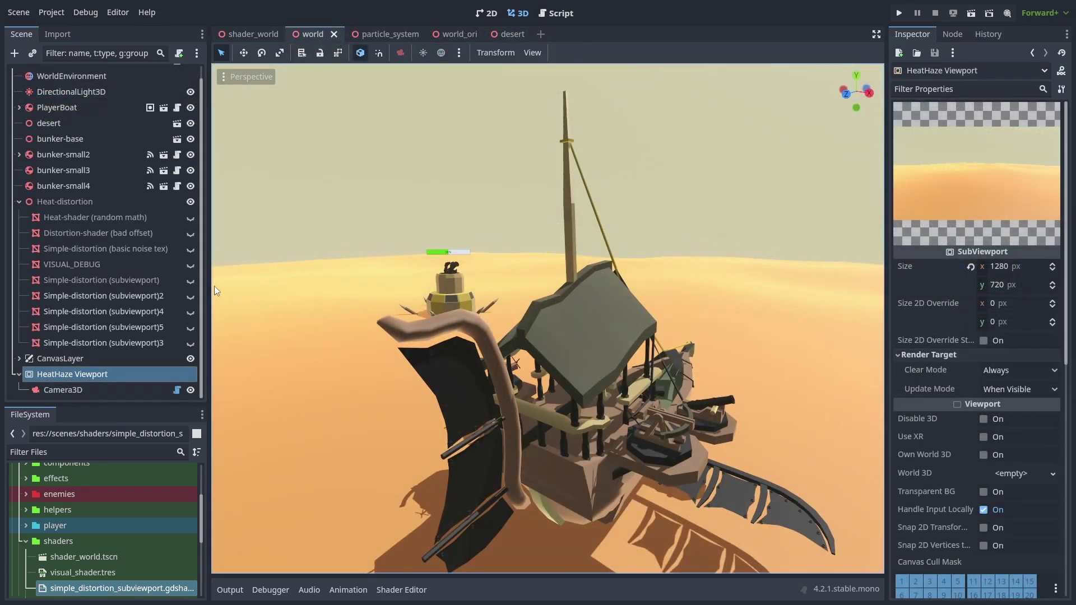
click(190, 280)
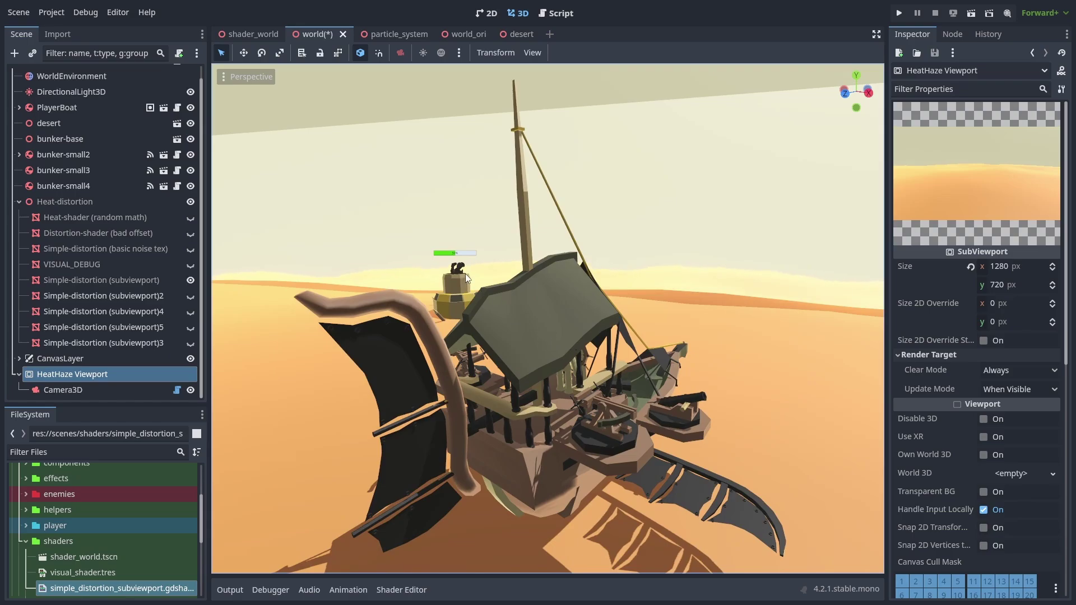
Revert the WorldEnvironment's Tonemap Mode from Filmic to Linear and disable Adjustments
scroll(141, 252, up, 1)
click(62, 90)
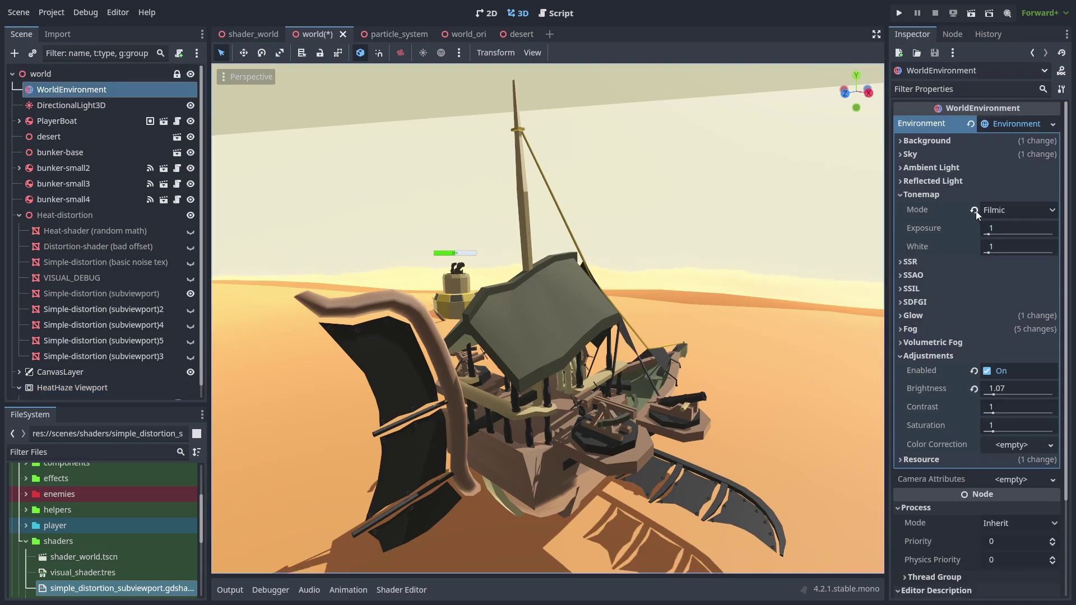
click(977, 211)
click(977, 351)
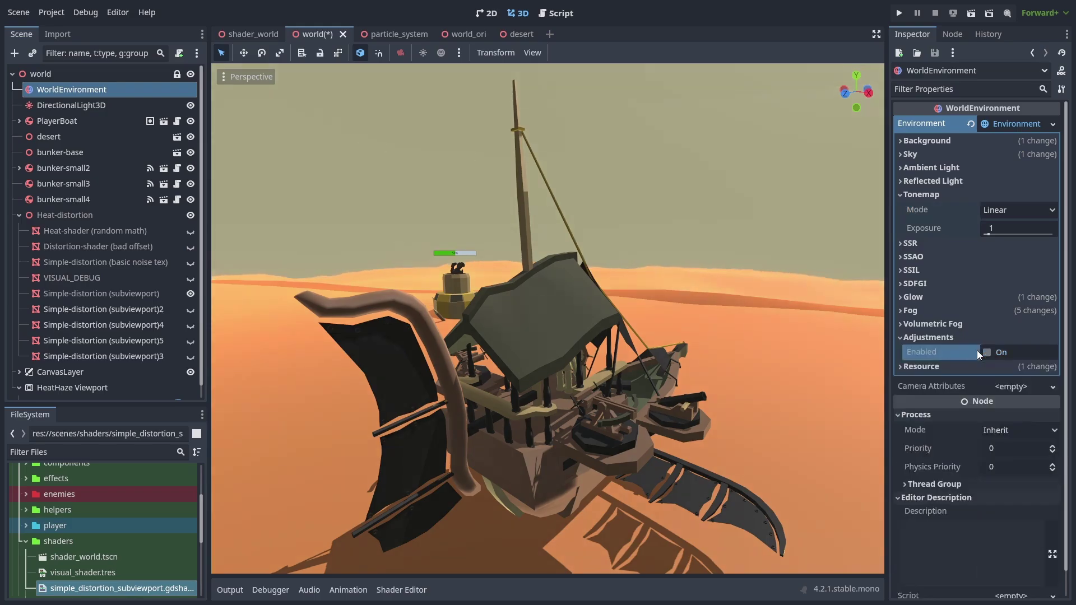